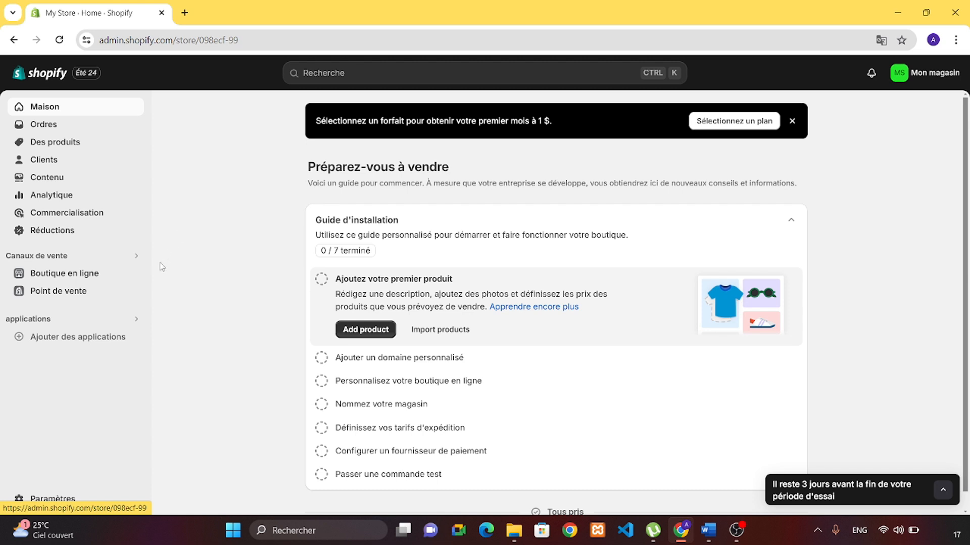
Open the online store's themes page and examine the current theme, the theme library and the popular free themes
{"action": "left_click", "coordinate": [105, 279]}
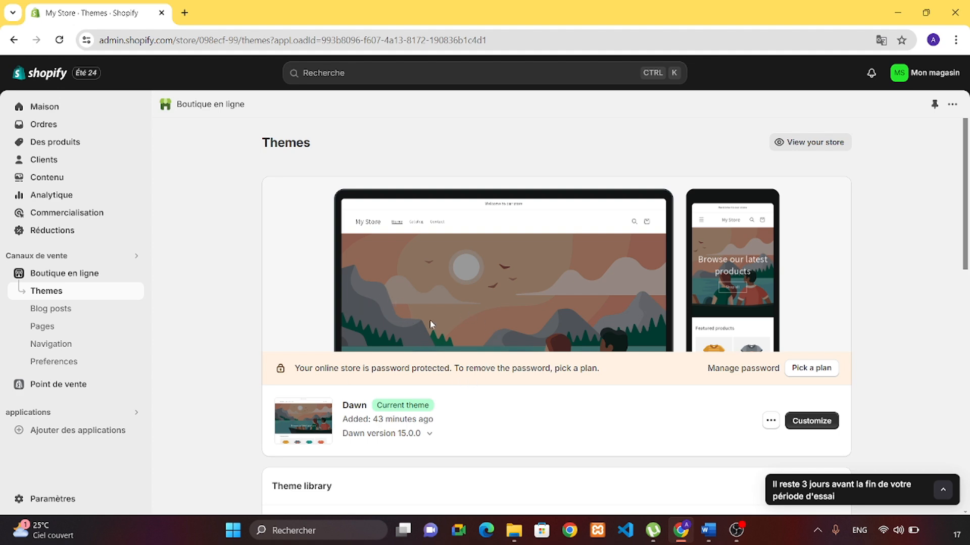
{"action": "scroll", "coordinate": [399, 352], "scroll_direction": "down", "scroll_amount": 3}
{"action": "scroll", "coordinate": [399, 353], "scroll_direction": "down", "scroll_amount": 5}
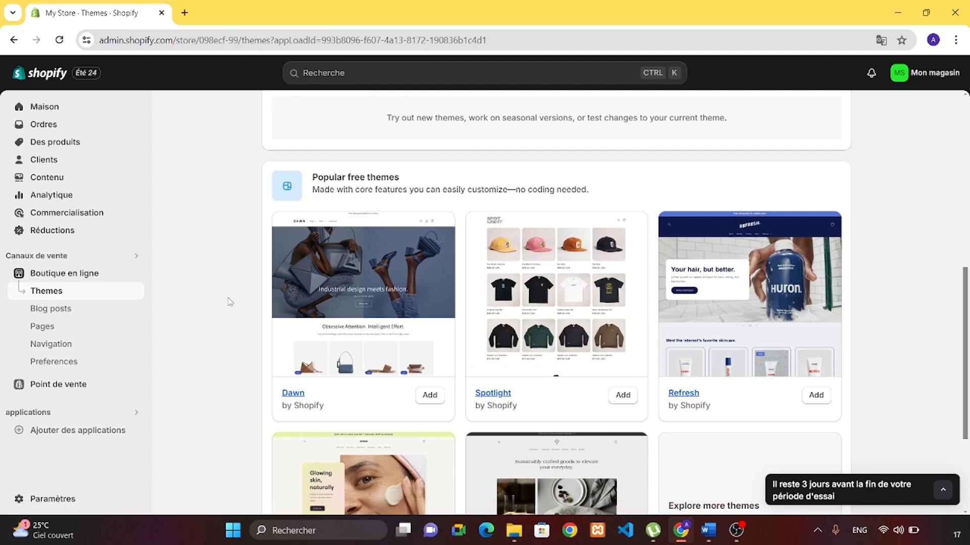
{"action": "scroll", "coordinate": [231, 302], "scroll_direction": "down", "scroll_amount": 3}
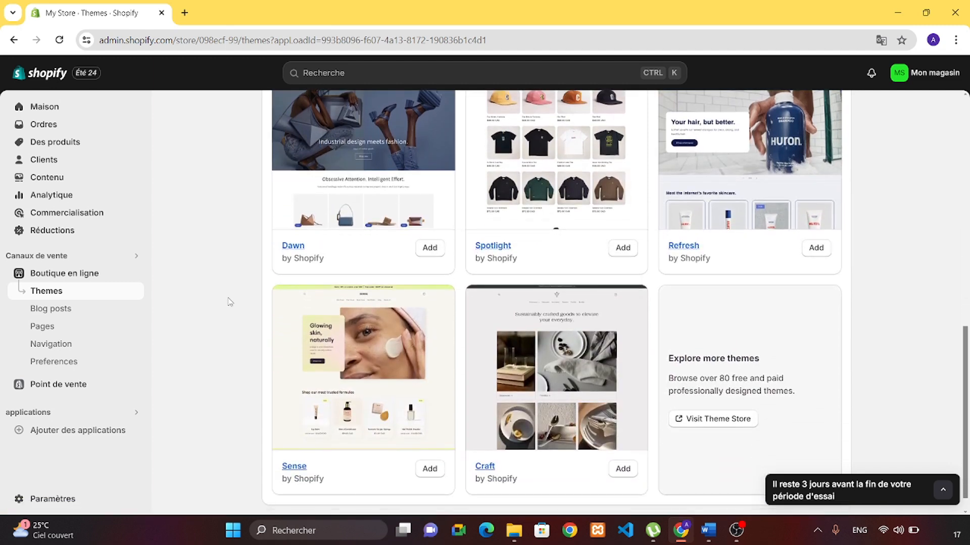
{"action": "scroll", "coordinate": [229, 301], "scroll_direction": "up", "scroll_amount": 5}
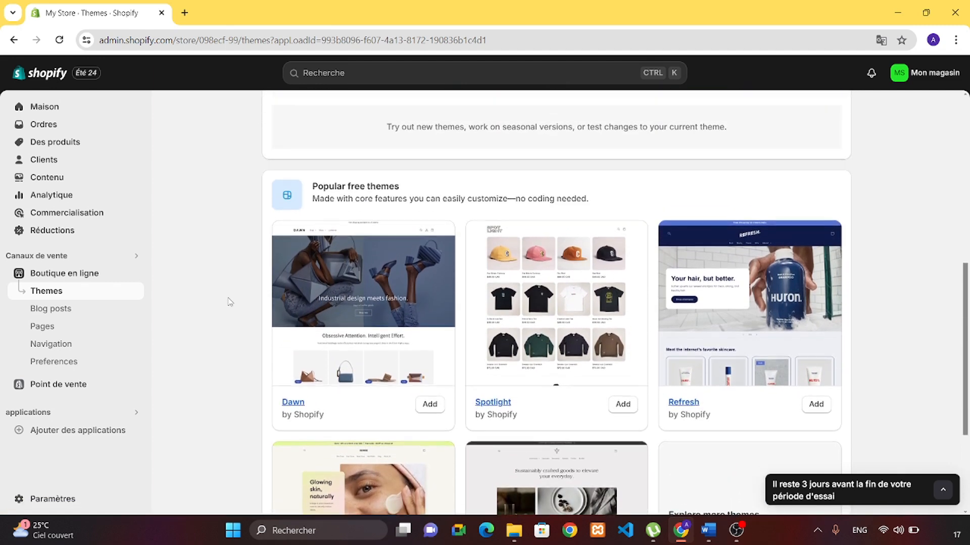
{"action": "scroll", "coordinate": [230, 302], "scroll_direction": "up", "scroll_amount": 3}
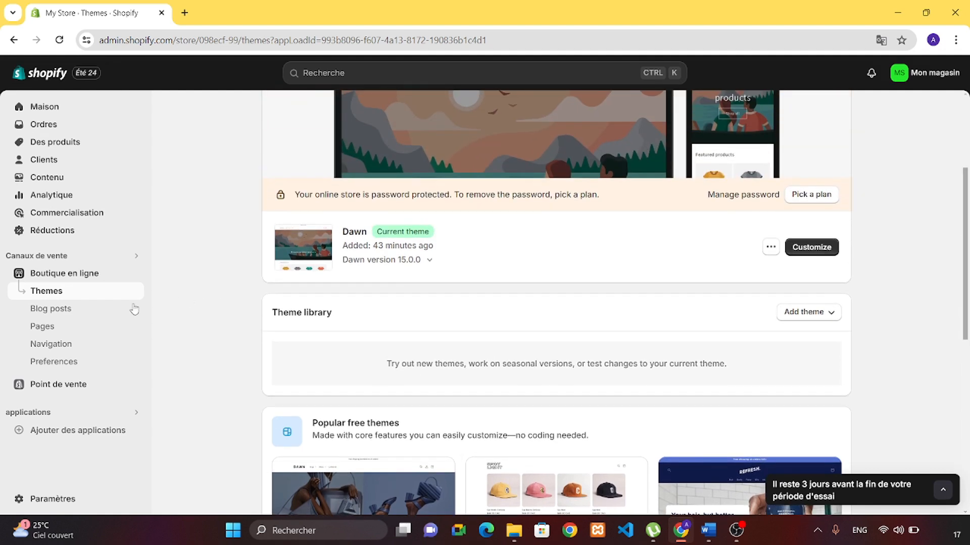
{"action": "scroll", "coordinate": [317, 351], "scroll_direction": "down", "scroll_amount": 1}
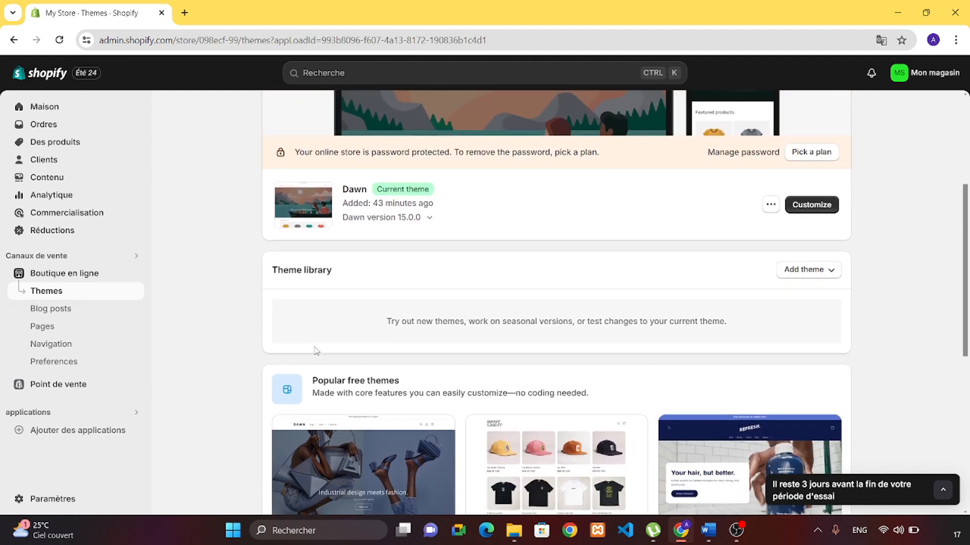
{"action": "scroll", "coordinate": [316, 351], "scroll_direction": "up", "scroll_amount": 2}
{"action": "scroll", "coordinate": [317, 351], "scroll_direction": "up", "scroll_amount": 1}
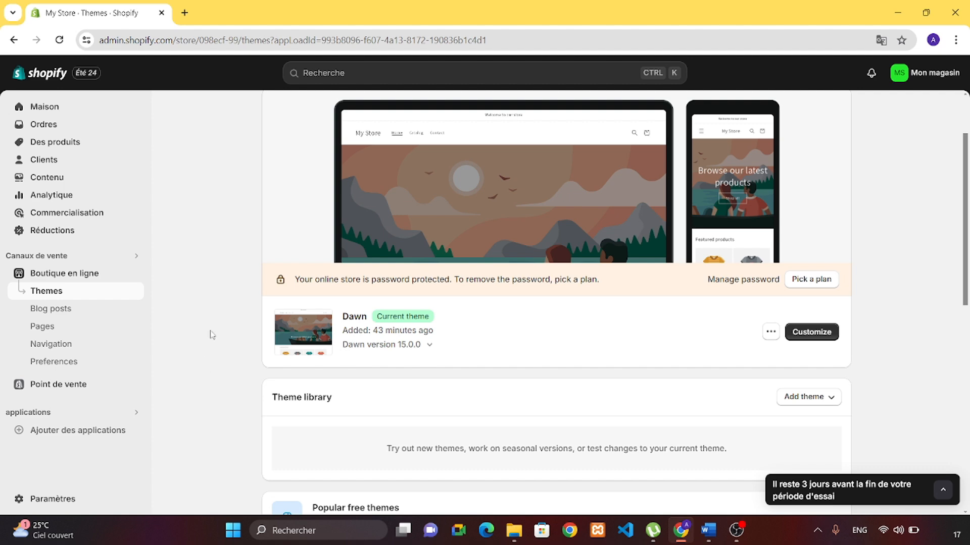
{"action": "scroll", "coordinate": [212, 335], "scroll_direction": "down", "scroll_amount": 1}
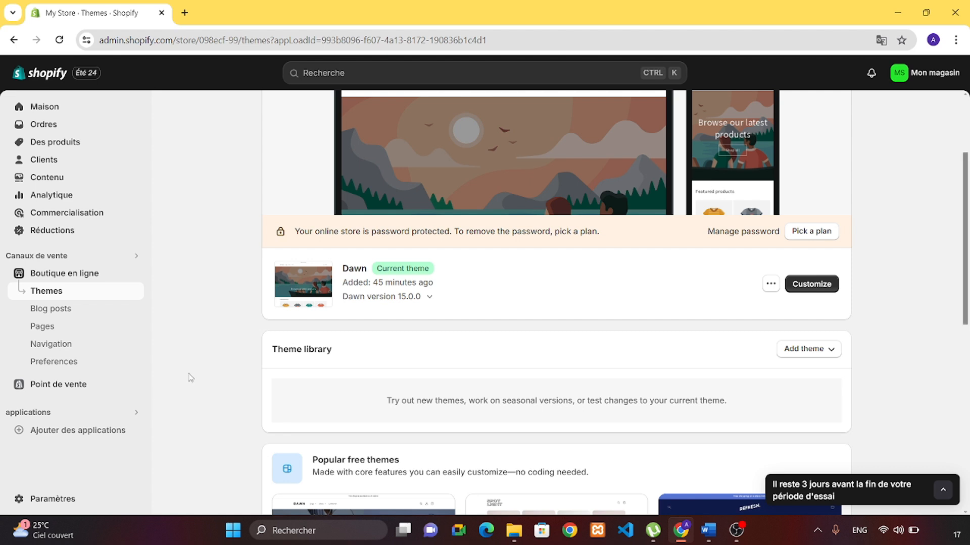
Bring up the suggested apps for the store and go on to the Shopify App Store
{"action": "left_click", "coordinate": [75, 432]}
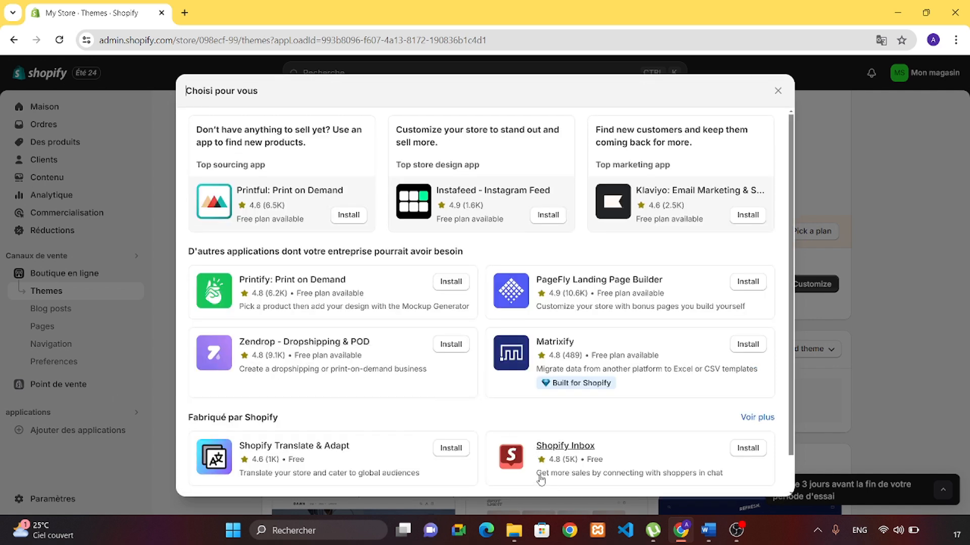
{"action": "scroll", "coordinate": [518, 407], "scroll_direction": "down", "scroll_amount": 1}
{"action": "scroll", "coordinate": [519, 408], "scroll_direction": "down", "scroll_amount": 1}
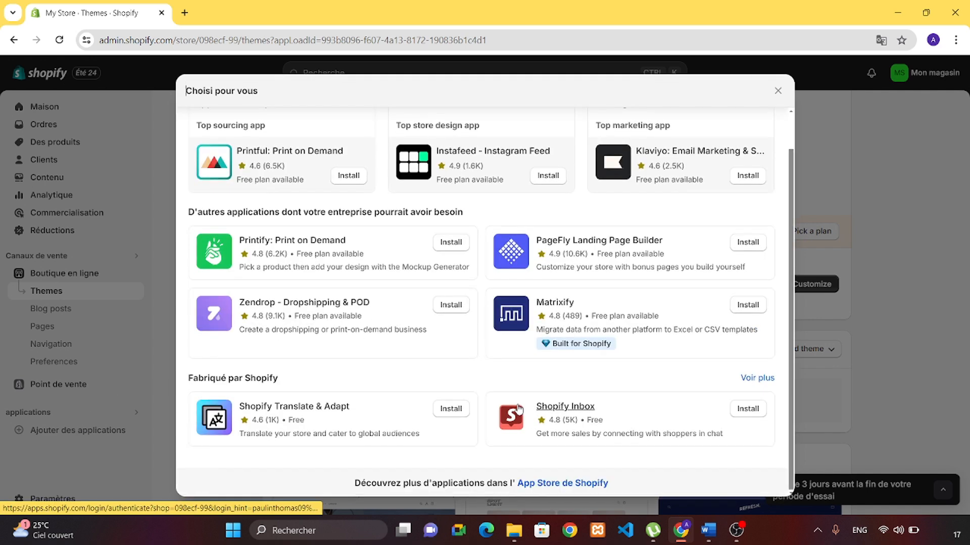
{"action": "left_click", "coordinate": [548, 488]}
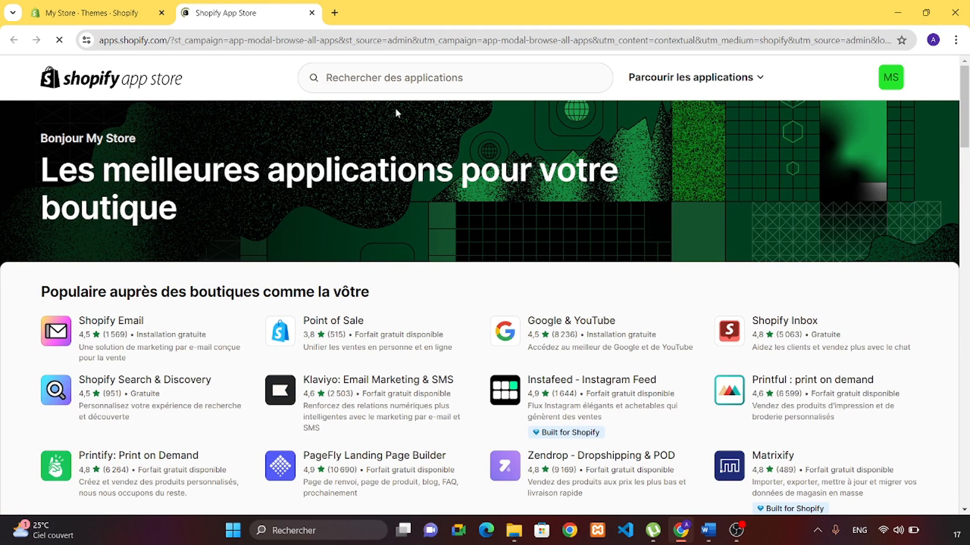
Search the app store for "fastershop"
{"action": "left_click", "coordinate": [394, 77]}
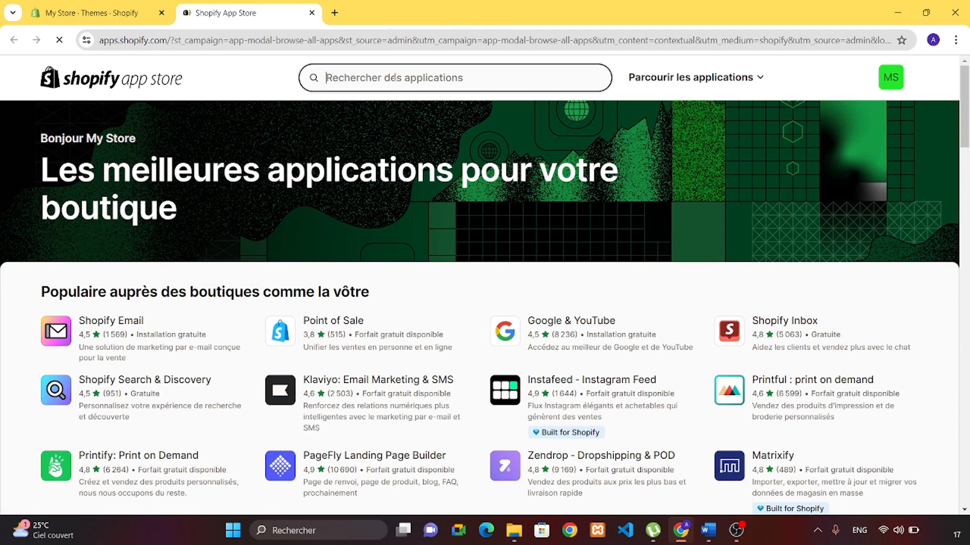
{"action": "type", "text": "fqs"}
{"action": "key", "text": "BackSpace"}
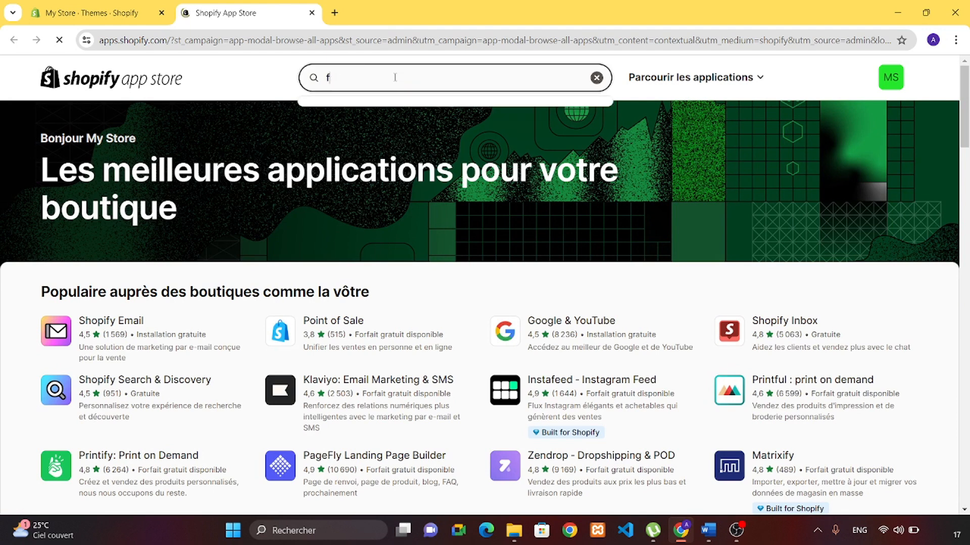
{"action": "type", "text": "qstershop"}
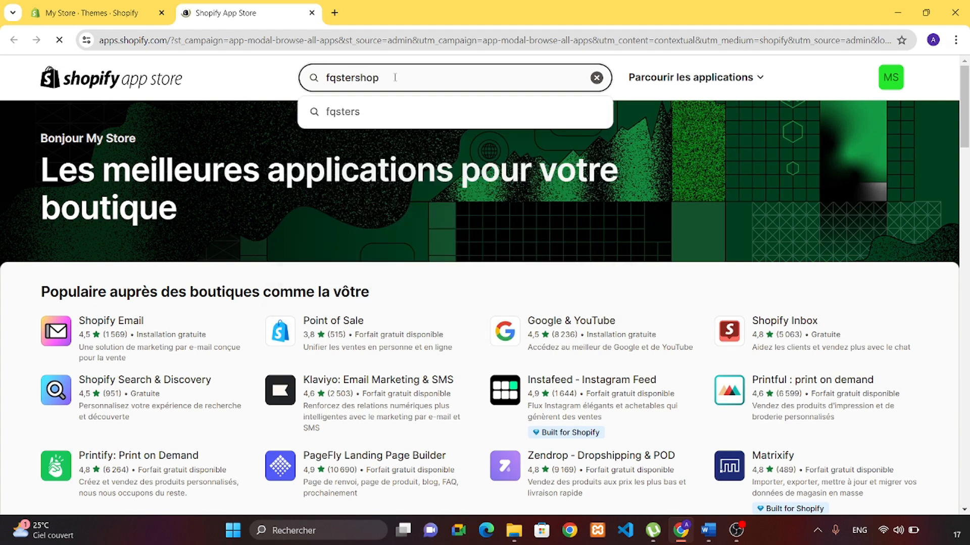
{"action": "key", "text": "Return"}
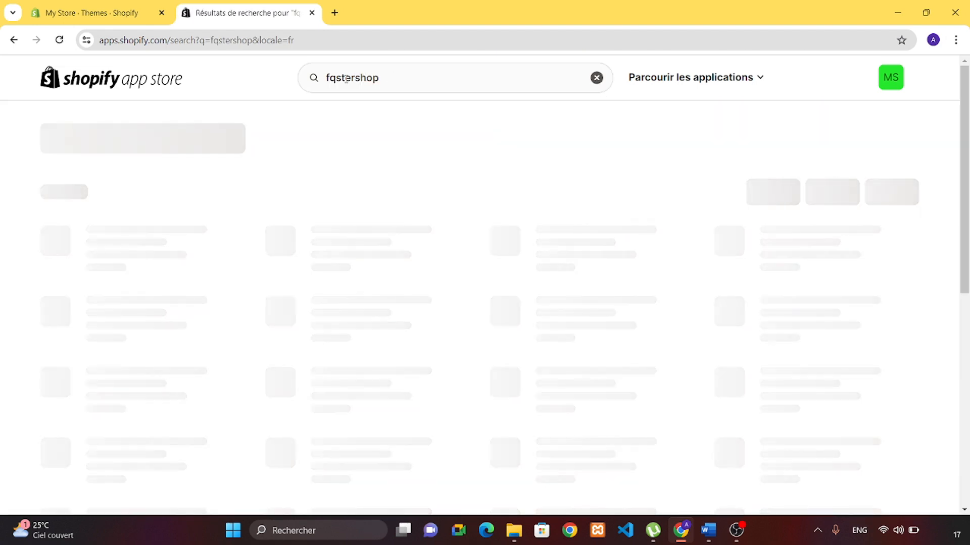
{"action": "left_click", "coordinate": [337, 79]}
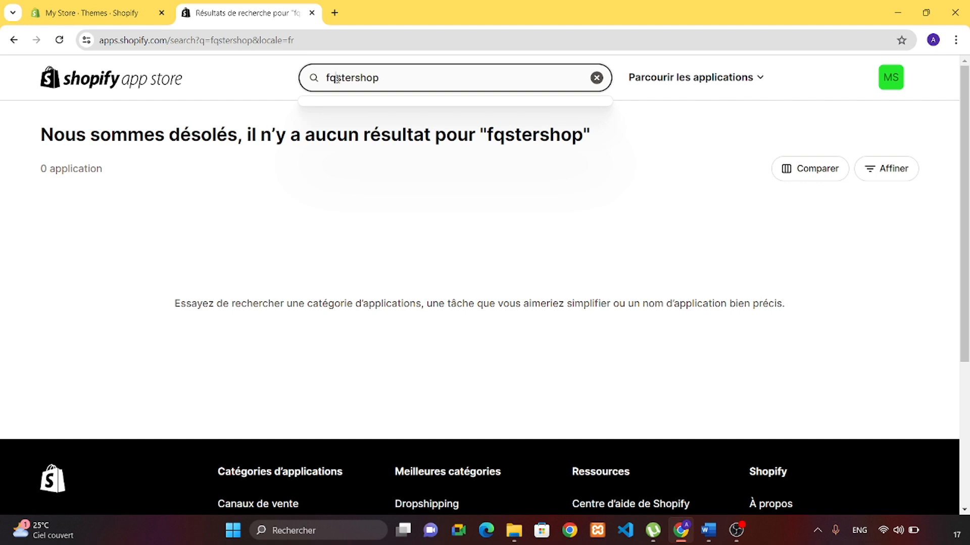
{"action": "key", "text": "BackSpace"}
{"action": "type", "text": "a"}
{"action": "key", "text": "Return"}
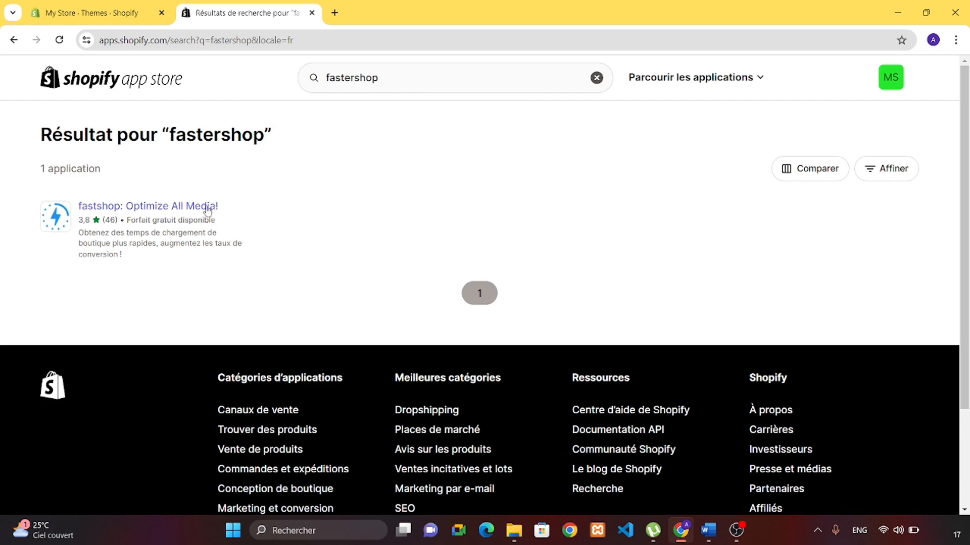
Open the "fastshop: Optimize All Media!" listing and read through its description and features
{"action": "left_click", "coordinate": [178, 208]}
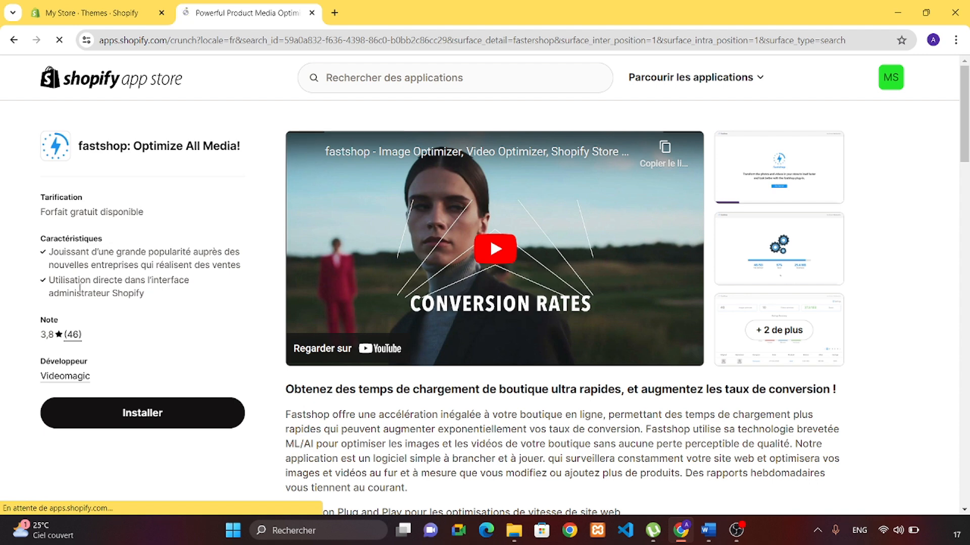
{"action": "scroll", "coordinate": [249, 373], "scroll_direction": "down", "scroll_amount": 3}
{"action": "scroll", "coordinate": [251, 378], "scroll_direction": "down", "scroll_amount": 1}
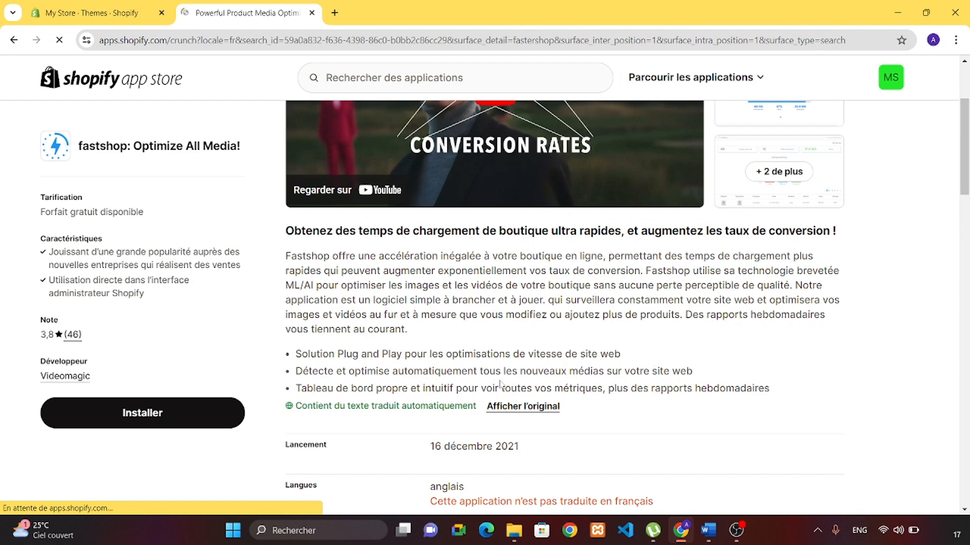
{"action": "scroll", "coordinate": [485, 288], "scroll_direction": "up", "scroll_amount": 3}
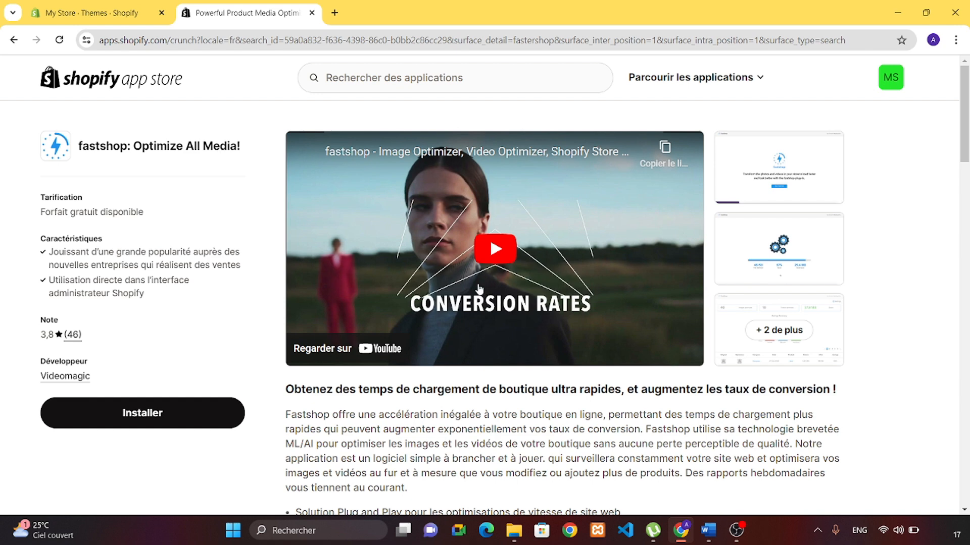
Find Booster: Page Speed Optimizer by searching for "booster" and install it on the store
{"action": "left_click", "coordinate": [394, 79]}
{"action": "type", "text": "booster"}
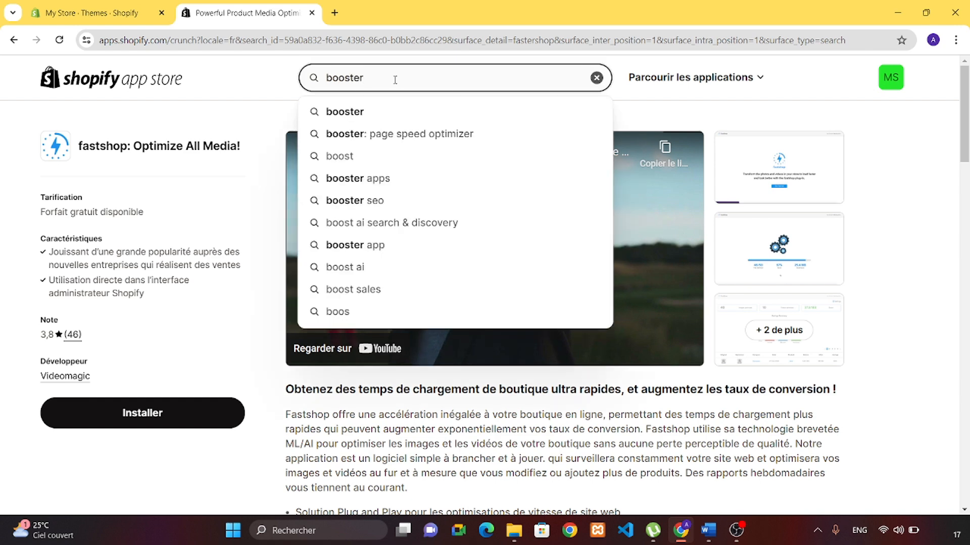
{"action": "key", "text": "Return"}
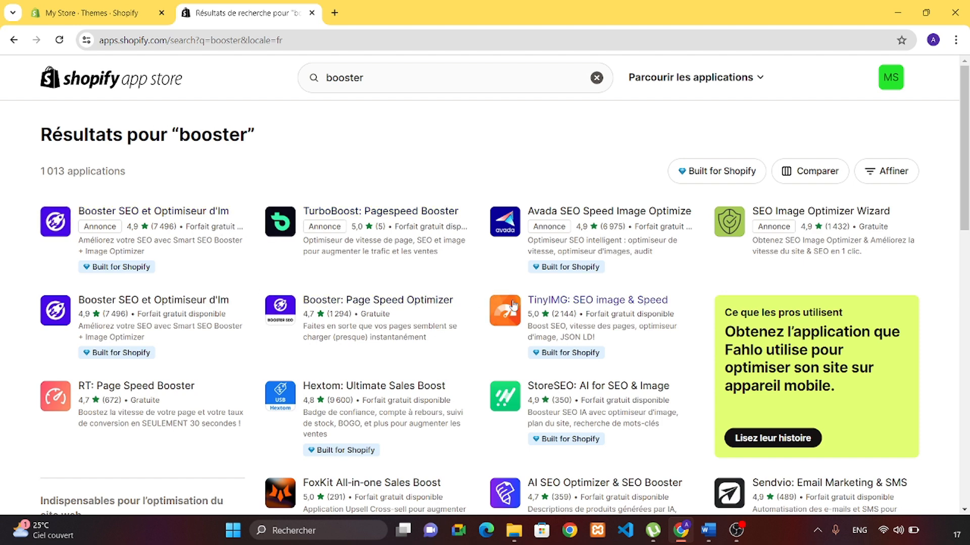
{"action": "left_click", "coordinate": [393, 303]}
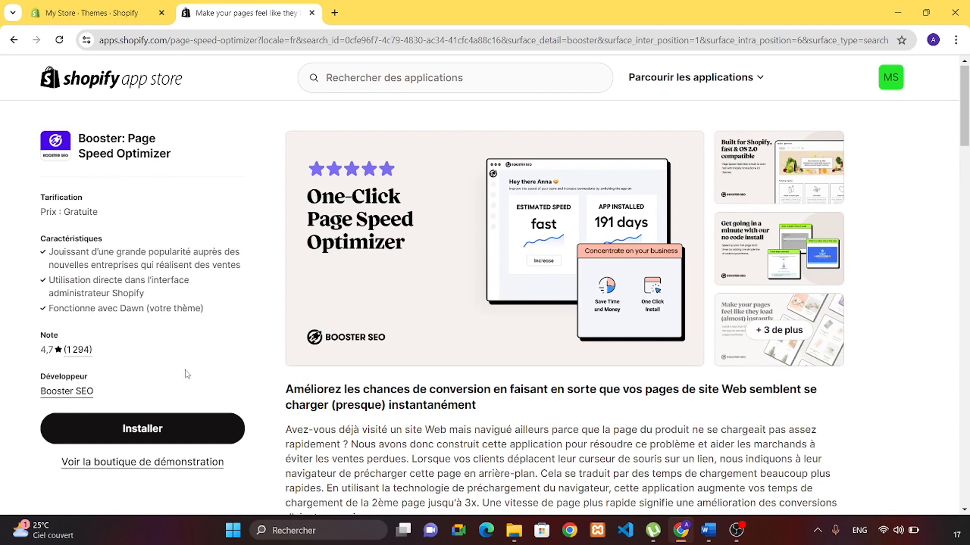
{"action": "left_click", "coordinate": [182, 436]}
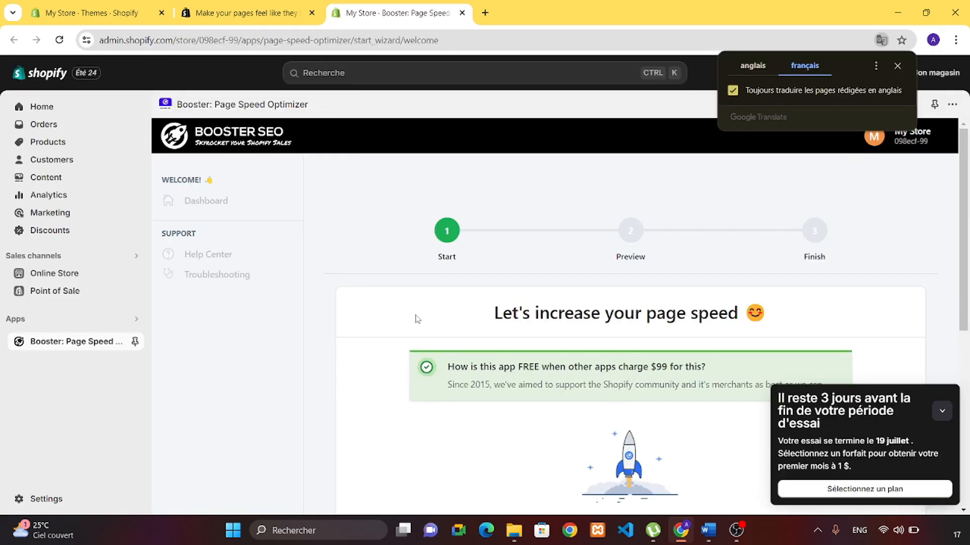
Review the Booster welcome page and enable its theme extension for the store
{"action": "scroll", "coordinate": [508, 284], "scroll_direction": "down", "scroll_amount": 3}
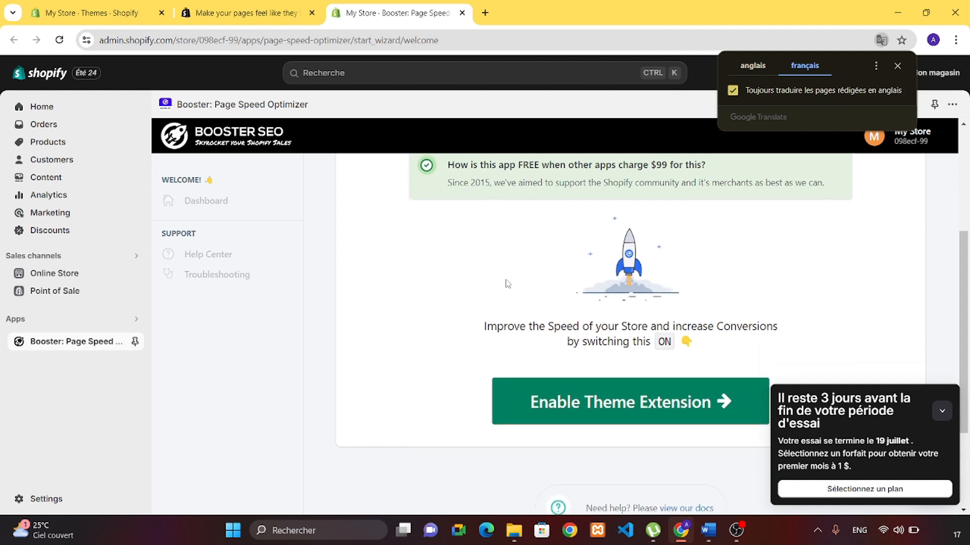
{"action": "scroll", "coordinate": [508, 283], "scroll_direction": "up", "scroll_amount": 4}
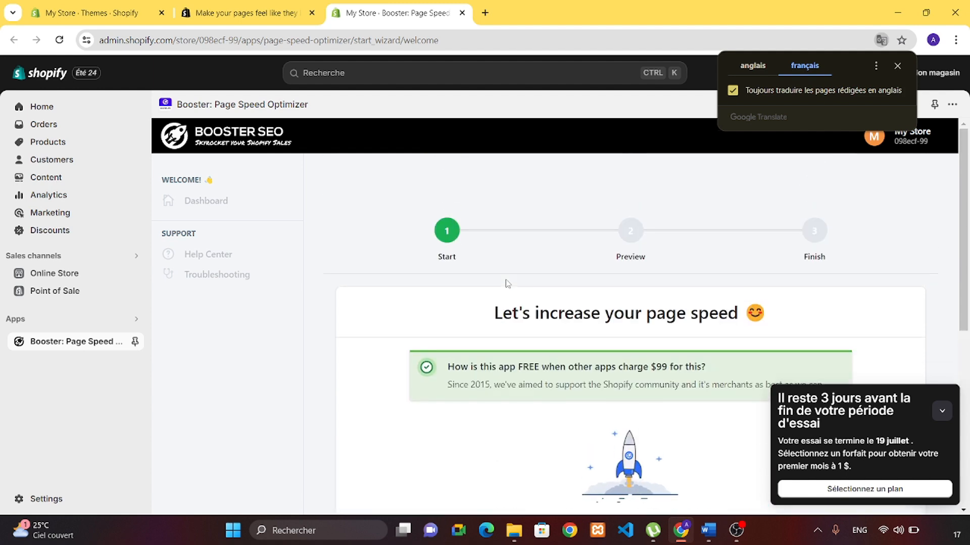
{"action": "scroll", "coordinate": [507, 283], "scroll_direction": "down", "scroll_amount": 2}
{"action": "scroll", "coordinate": [507, 284], "scroll_direction": "down", "scroll_amount": 2}
{"action": "scroll", "coordinate": [507, 284], "scroll_direction": "down", "scroll_amount": 1}
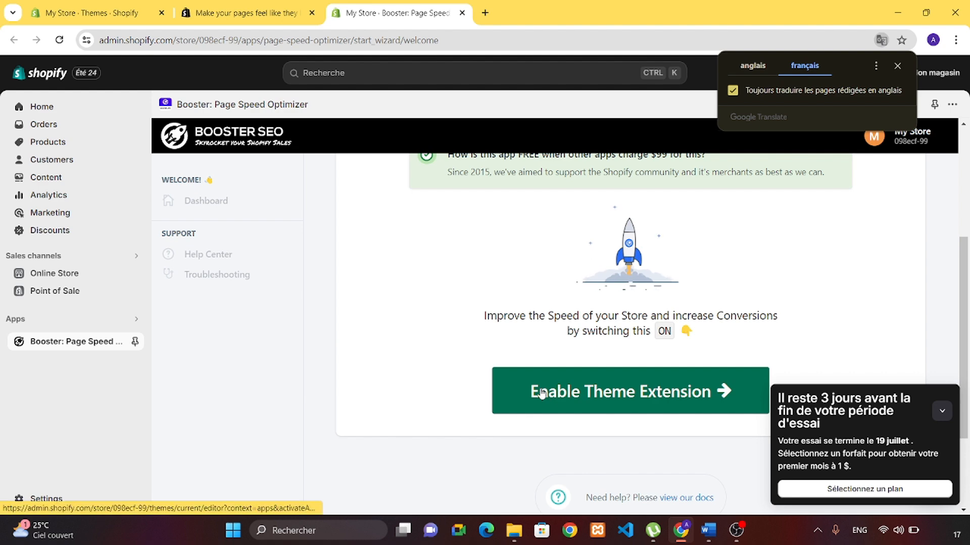
{"action": "left_click", "coordinate": [614, 389]}
{"action": "left_click", "coordinate": [615, 390]}
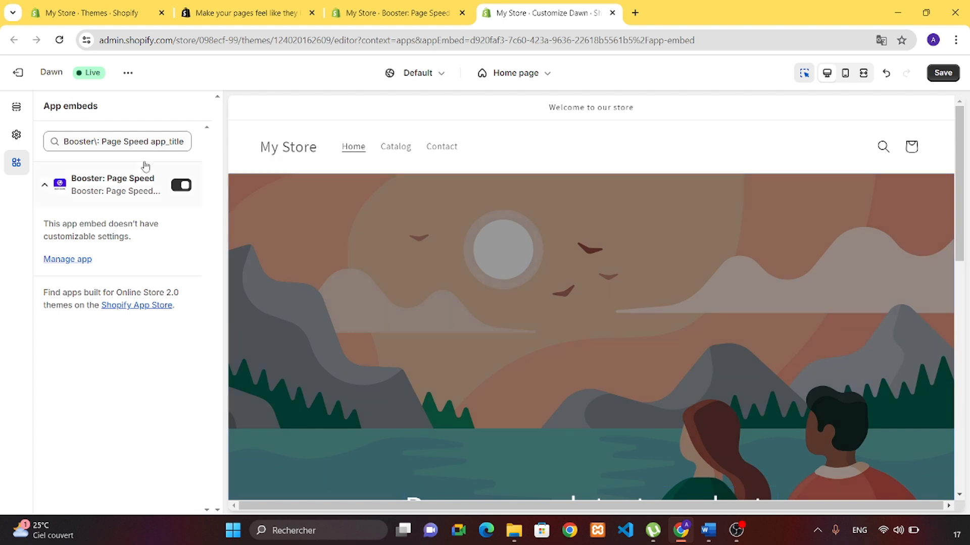
Check the home page preview in the theme editor and save the Dawn theme with the Booster: Page Speed embed enabled
{"action": "scroll", "coordinate": [381, 281], "scroll_direction": "down", "scroll_amount": 3}
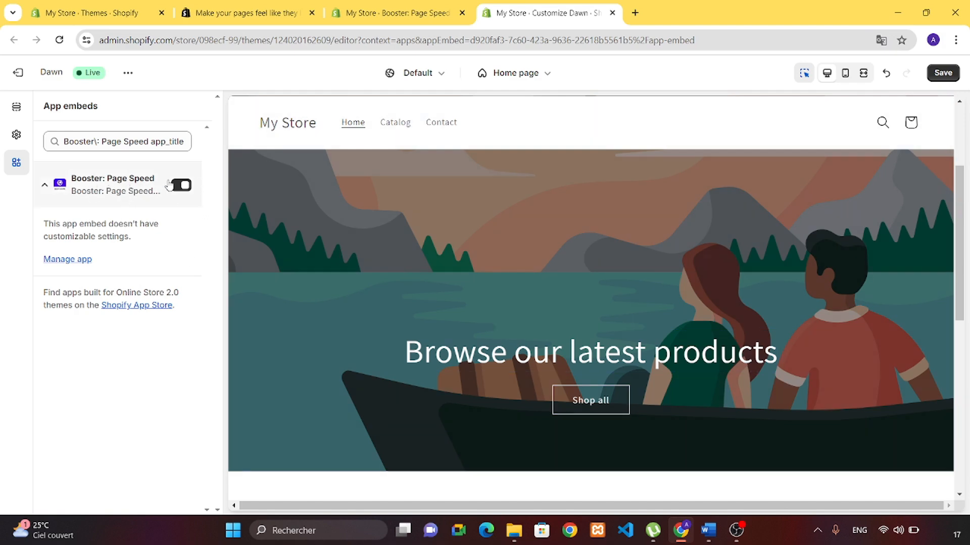
{"action": "scroll", "coordinate": [320, 310], "scroll_direction": "down", "scroll_amount": 4}
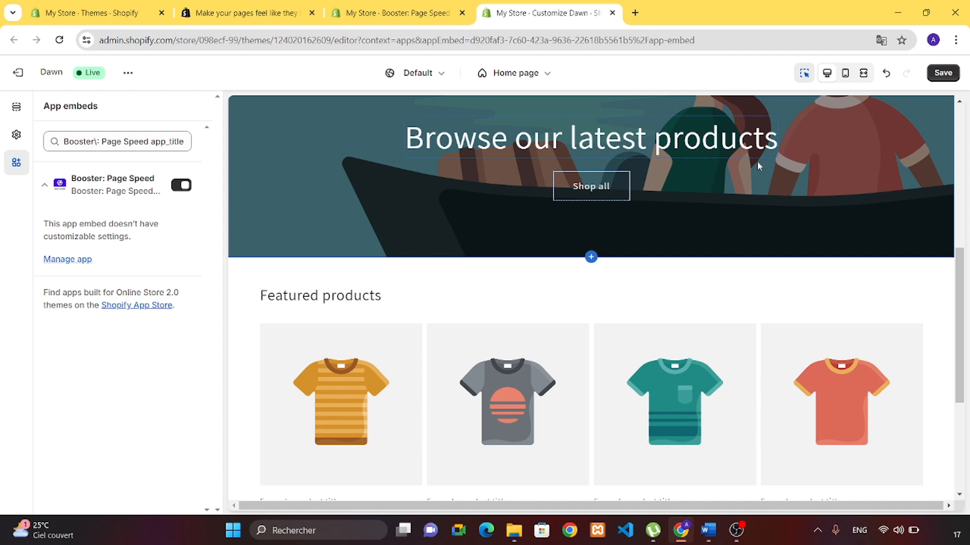
{"action": "left_click", "coordinate": [946, 75]}
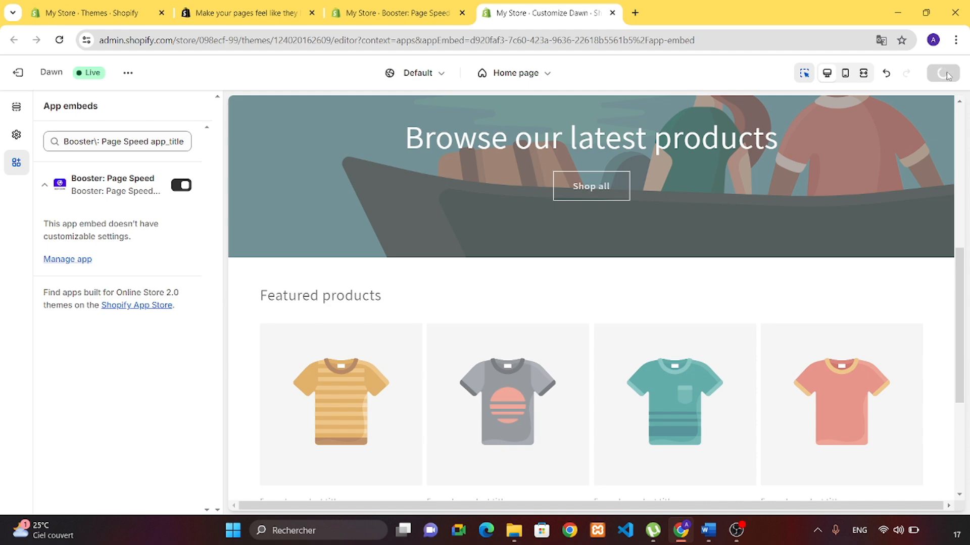
Return to the Booster setup wizard, read its preview notice and preview the store
{"action": "left_click", "coordinate": [418, 5]}
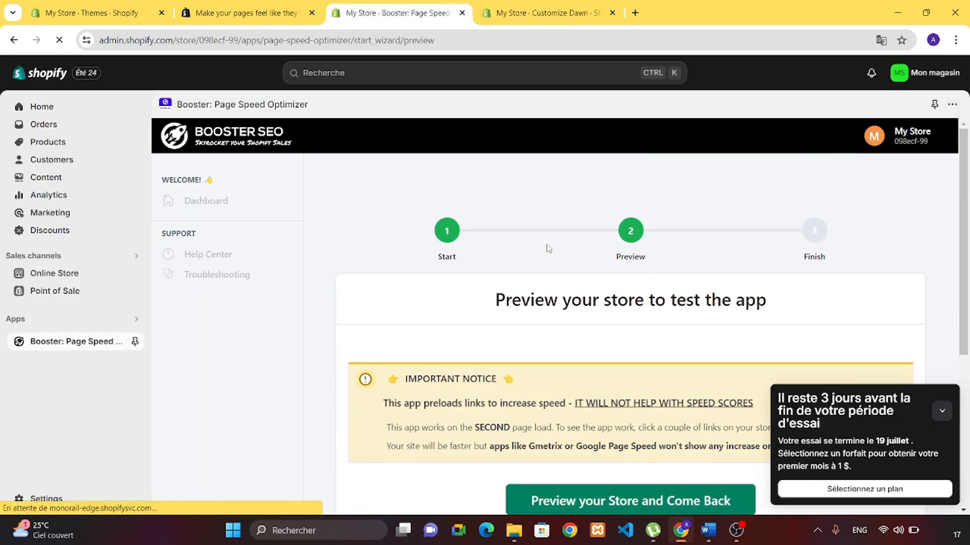
{"action": "scroll", "coordinate": [549, 249], "scroll_direction": "down", "scroll_amount": 1}
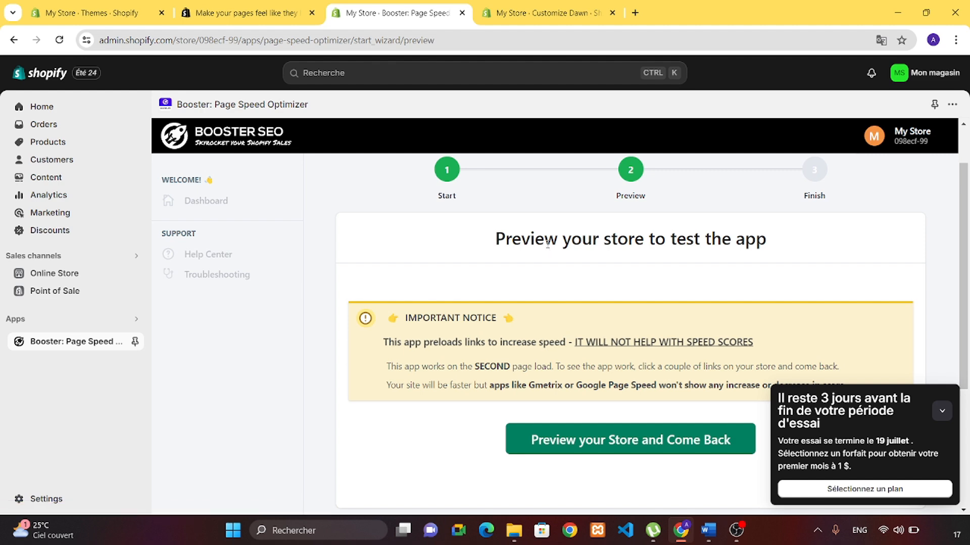
{"action": "scroll", "coordinate": [548, 245], "scroll_direction": "down", "scroll_amount": 1}
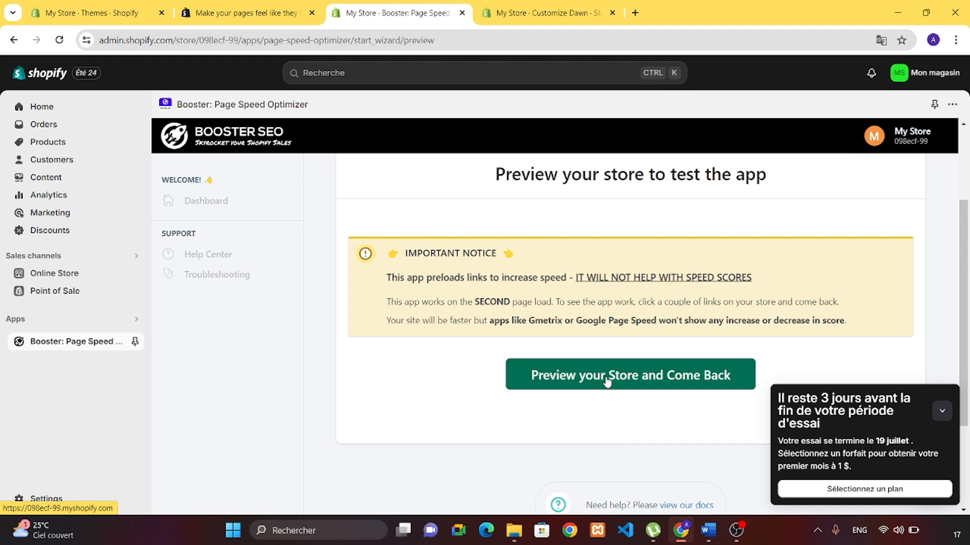
{"action": "left_click", "coordinate": [607, 382]}
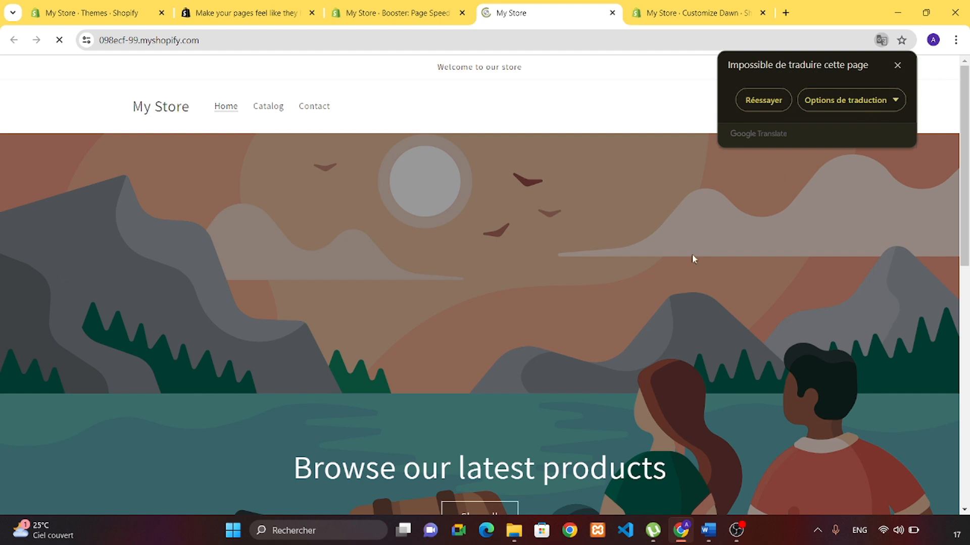
Dismiss the translation notice and review the storefront home page from the banner through the featured products to the footer
{"action": "left_click", "coordinate": [897, 65]}
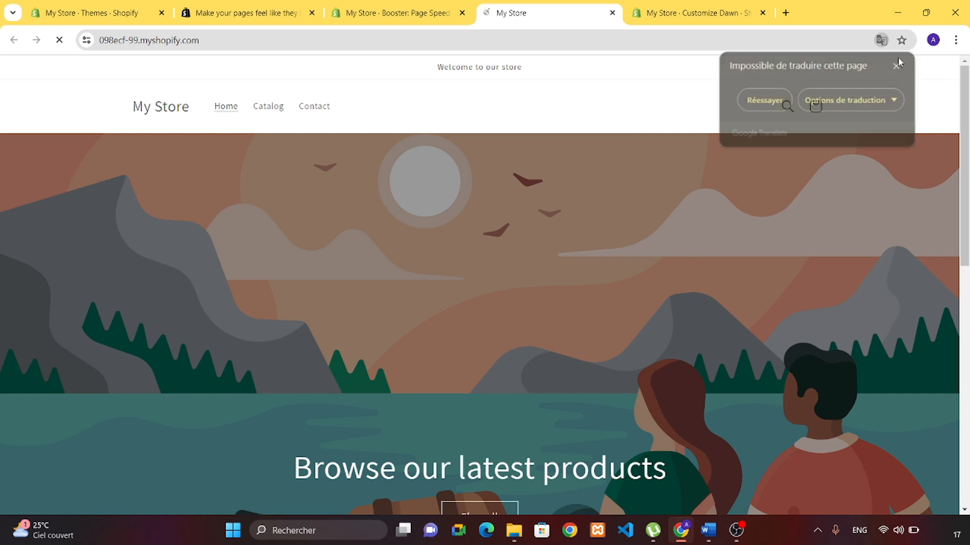
{"action": "scroll", "coordinate": [722, 245], "scroll_direction": "down", "scroll_amount": 6}
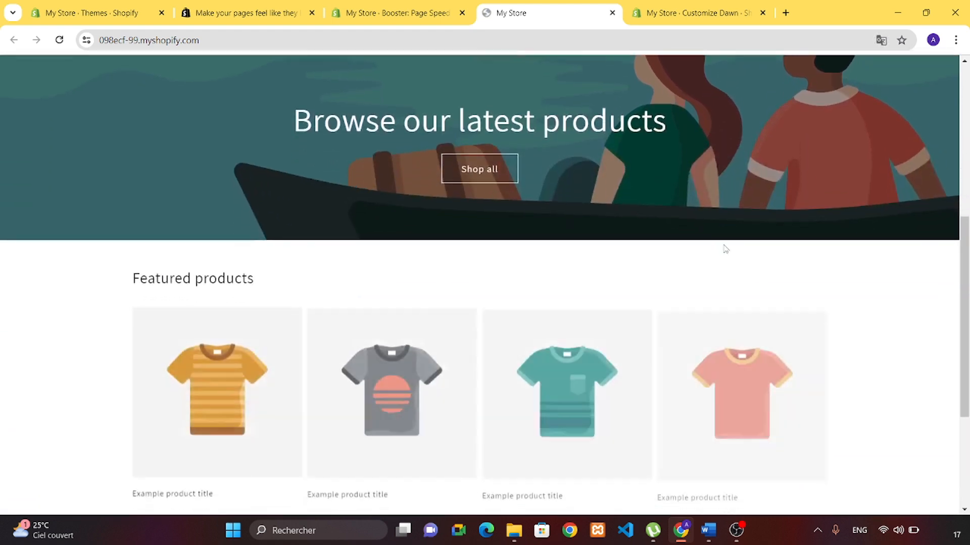
{"action": "scroll", "coordinate": [725, 248], "scroll_direction": "down", "scroll_amount": 4}
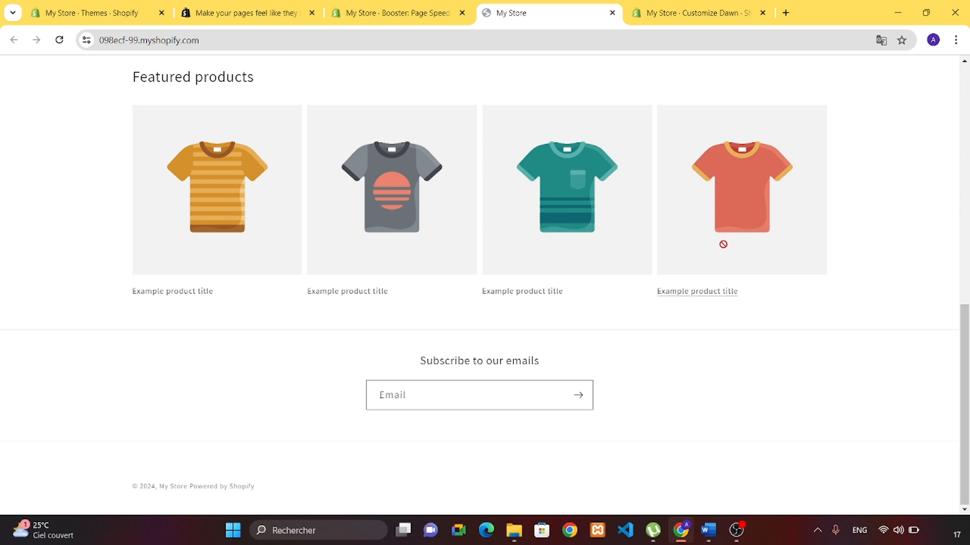
{"action": "scroll", "coordinate": [723, 245], "scroll_direction": "up", "scroll_amount": 10}
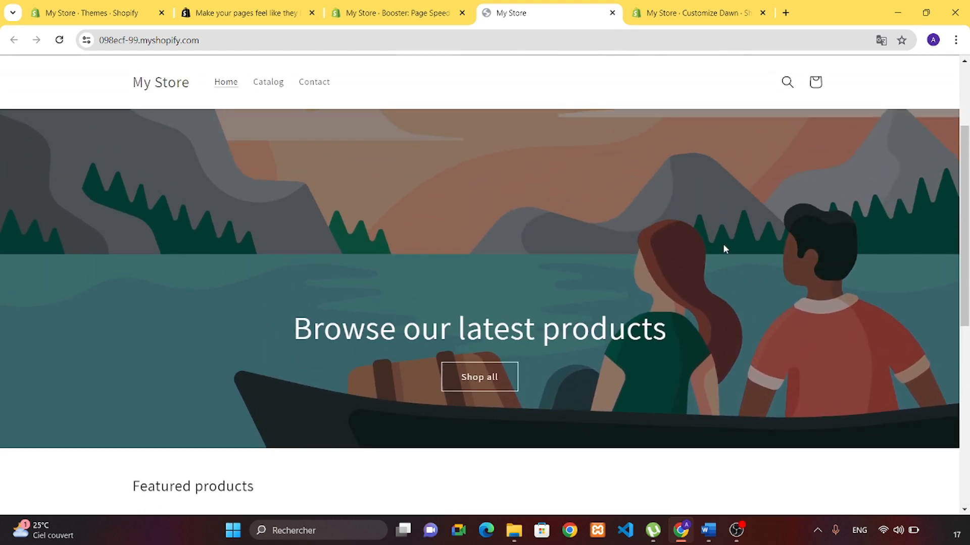
{"action": "scroll", "coordinate": [627, 199], "scroll_direction": "up", "scroll_amount": 3}
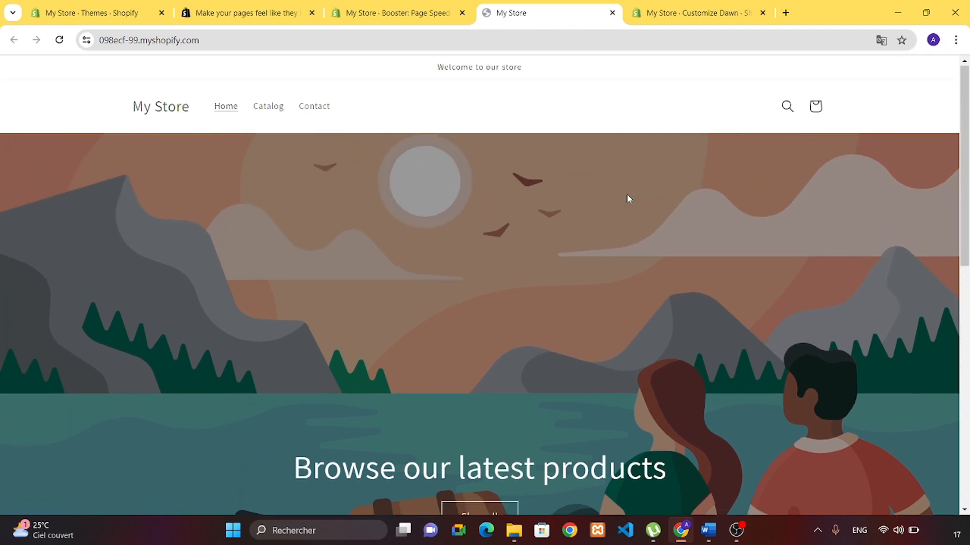
Return to the Booster: Page Speed Optimizer setup wizard and review its Finish page, including the feedback question and help section
{"action": "left_click", "coordinate": [384, 5]}
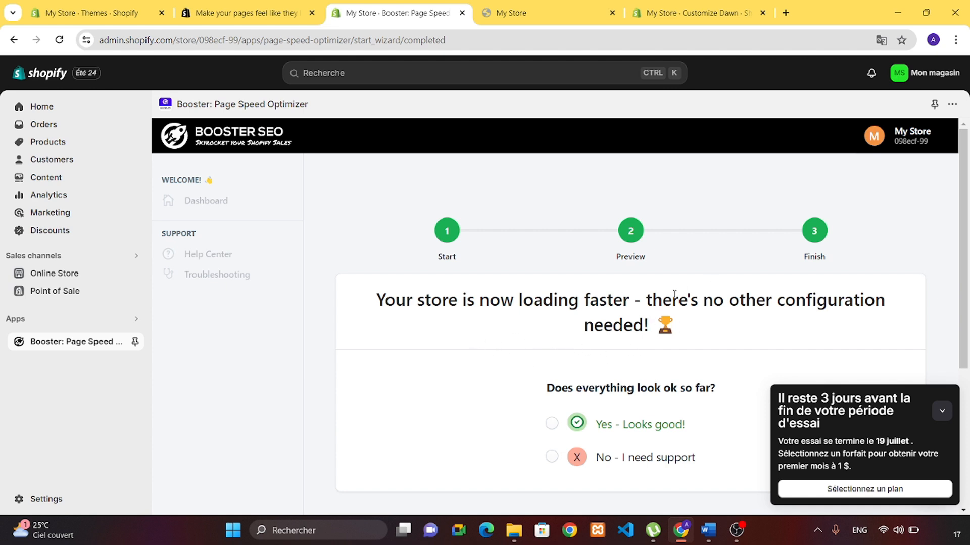
{"action": "scroll", "coordinate": [656, 373], "scroll_direction": "down", "scroll_amount": 2}
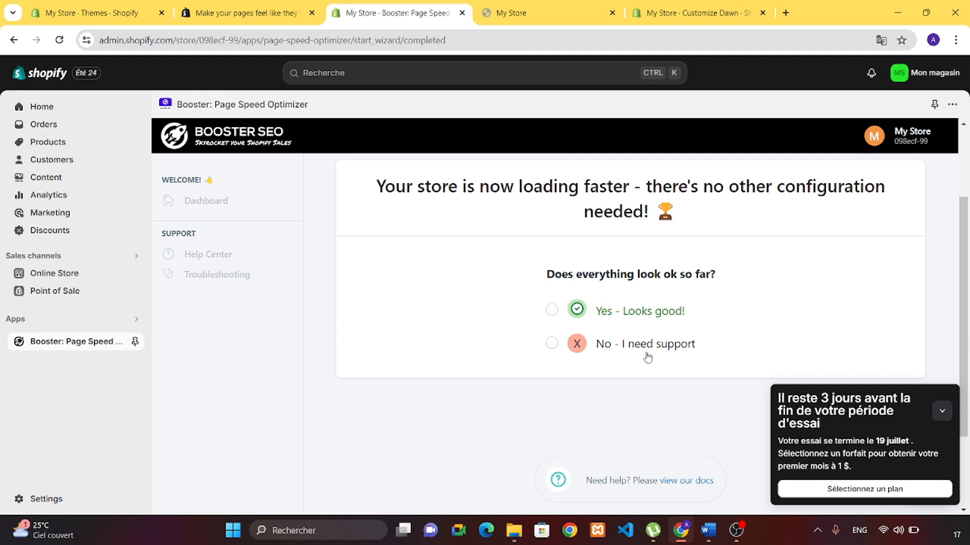
{"action": "scroll", "coordinate": [648, 354], "scroll_direction": "down", "scroll_amount": 2}
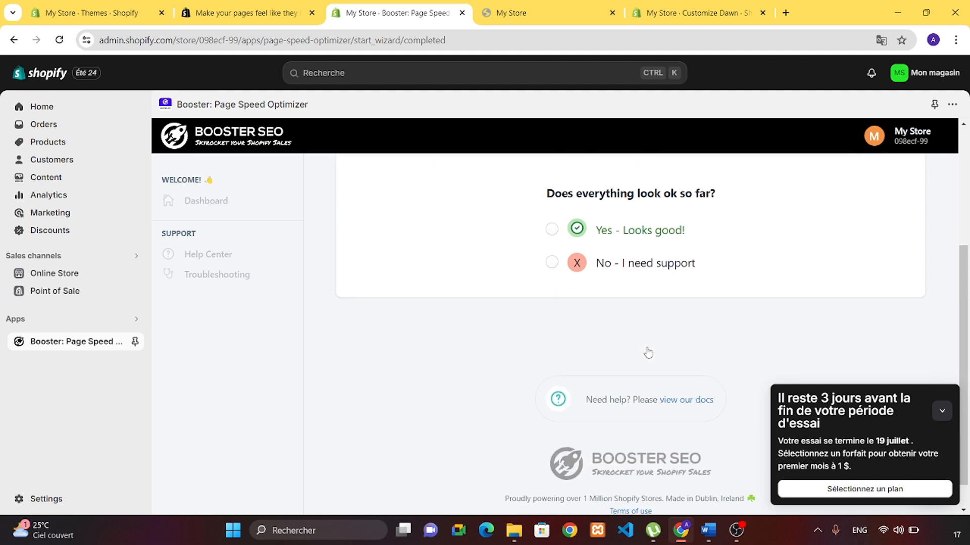
{"action": "scroll", "coordinate": [647, 354], "scroll_direction": "up", "scroll_amount": 2}
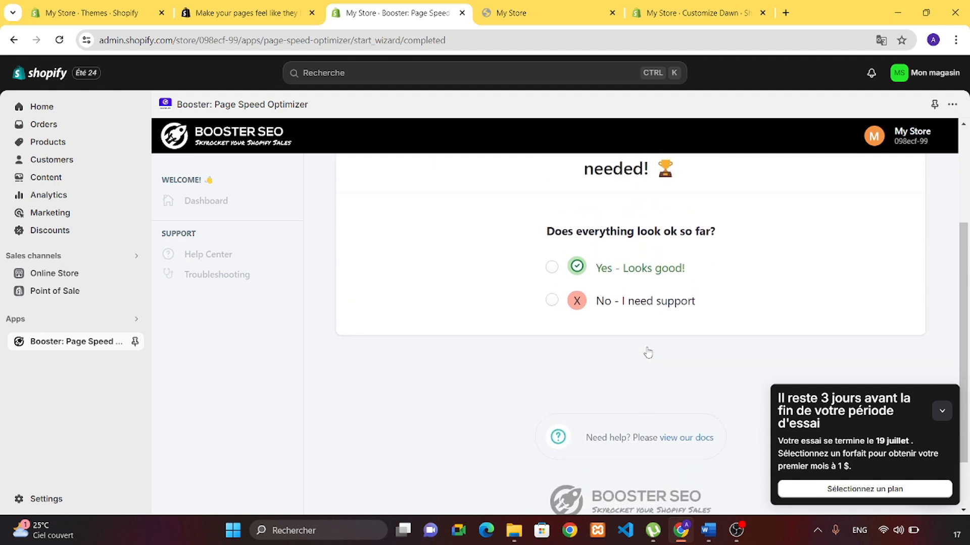